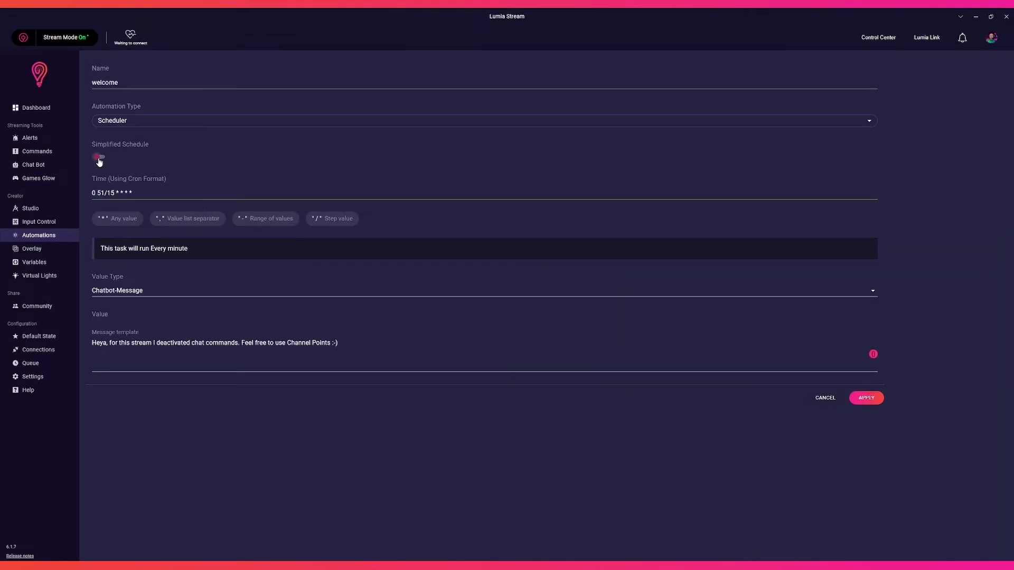
Step: Switch the welcome automation to the Simplified Schedule editor and return to the automations list
{"action": "left_click", "coordinate": [99, 158]}
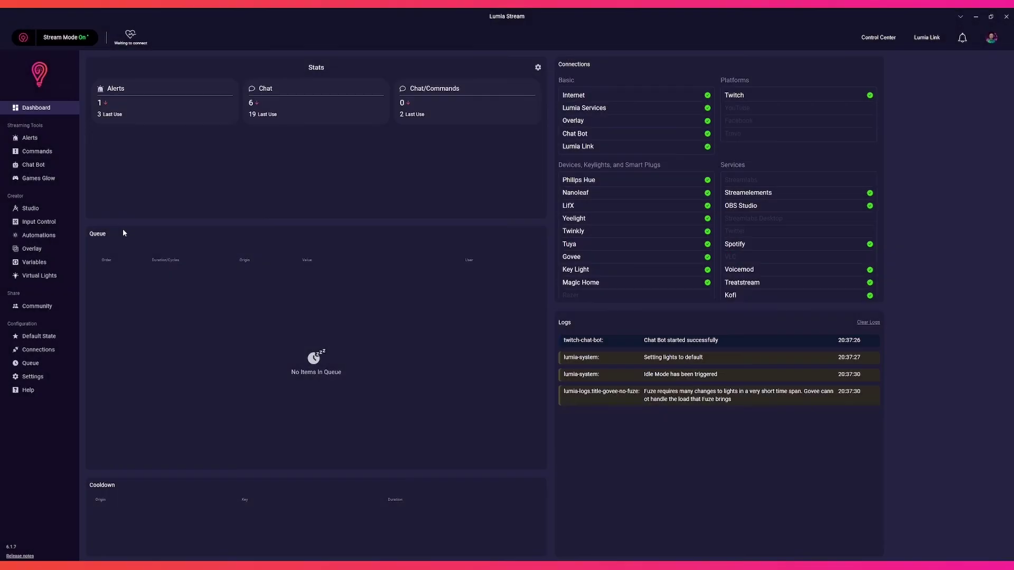
{"action": "left_click", "coordinate": [52, 238]}
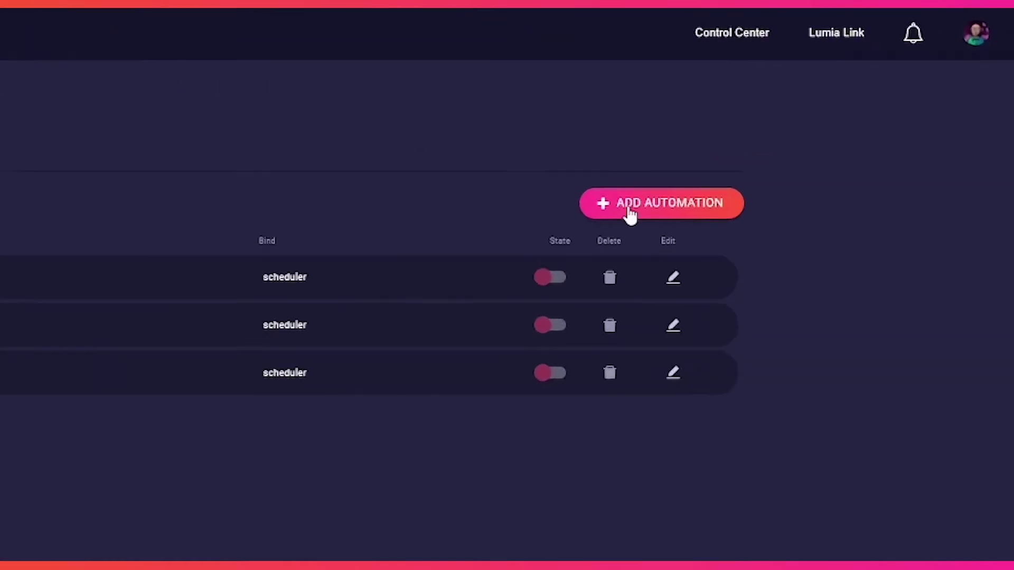
Step: Add a new automation and rename it 'shop'
{"action": "left_click", "coordinate": [832, 117]}
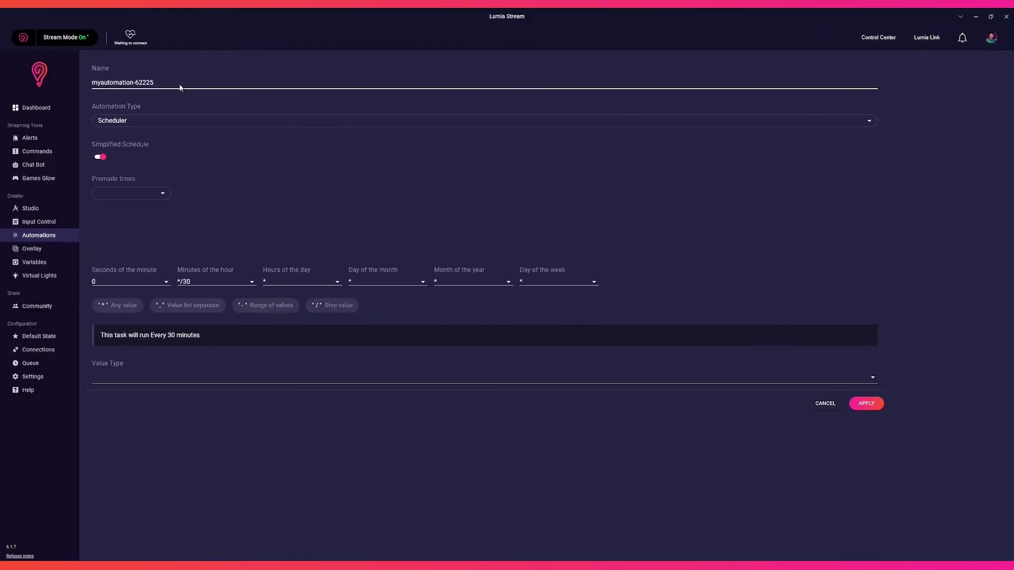
{"action": "left_click", "coordinate": [181, 86]}
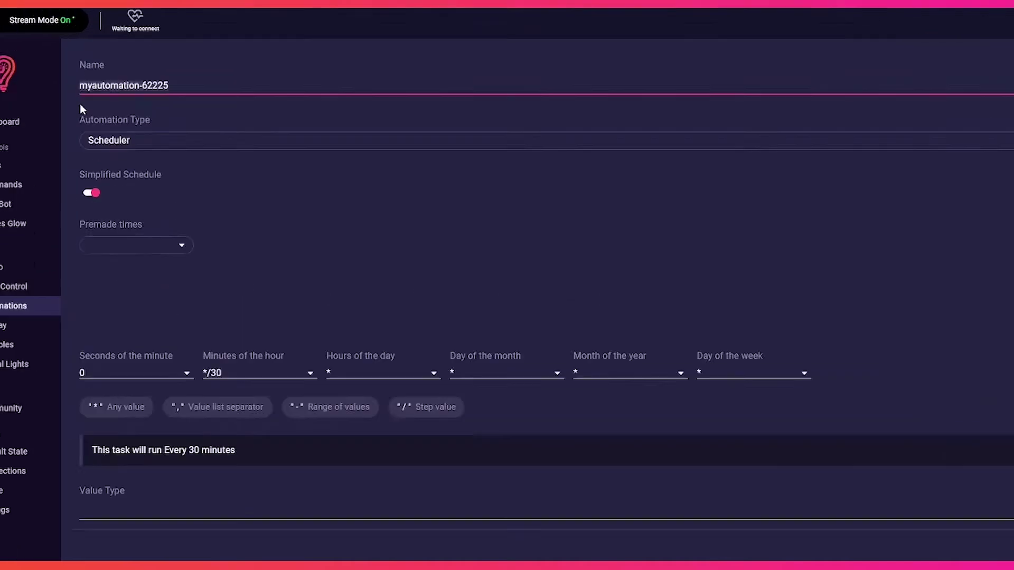
{"action": "key", "text": "ctrl+a"}
{"action": "type", "text": "shop"}
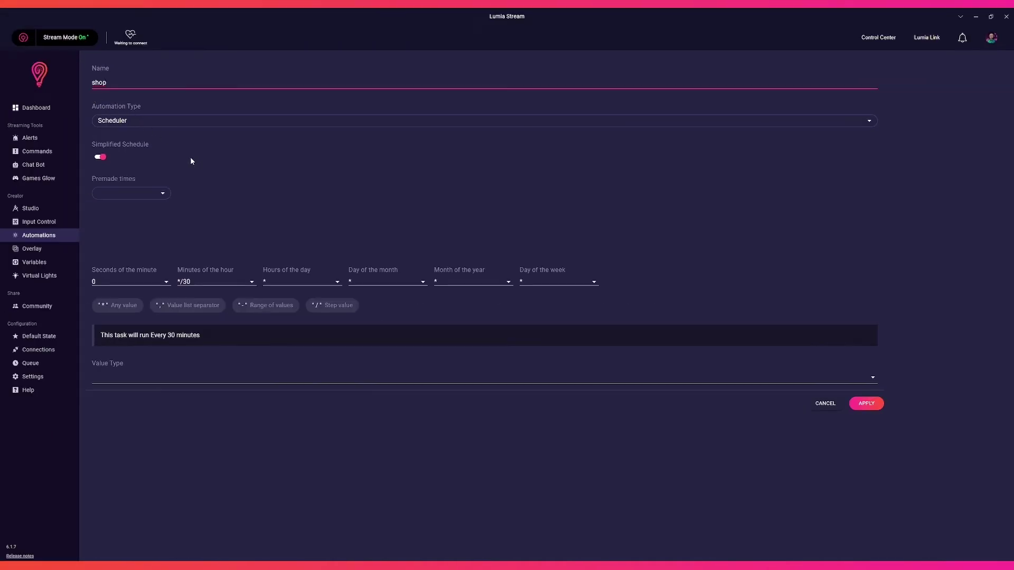
Step: Leave Premade times at None and set Minutes of the hour to */15
{"action": "left_click", "coordinate": [163, 194]}
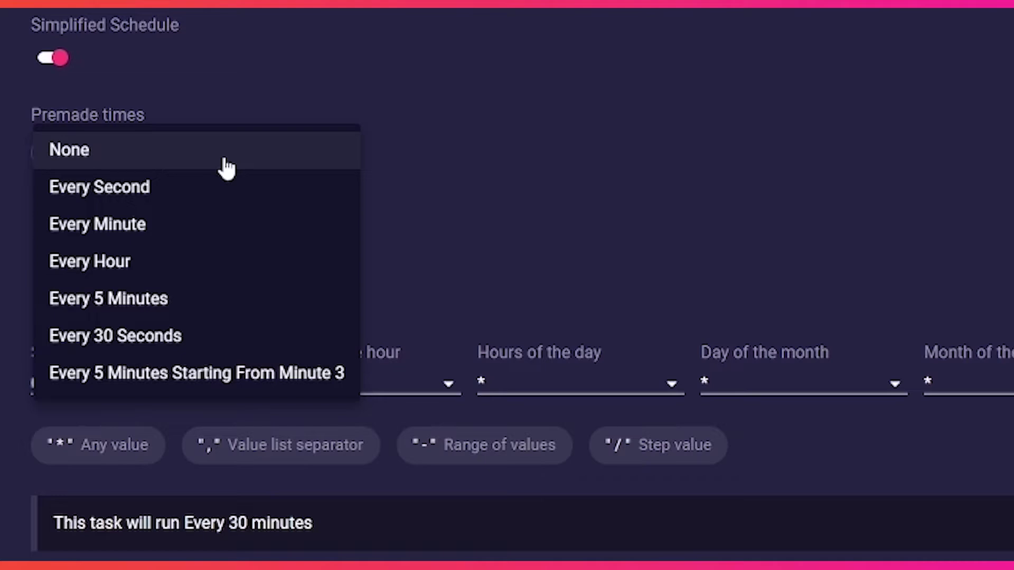
{"action": "left_click", "coordinate": [225, 159]}
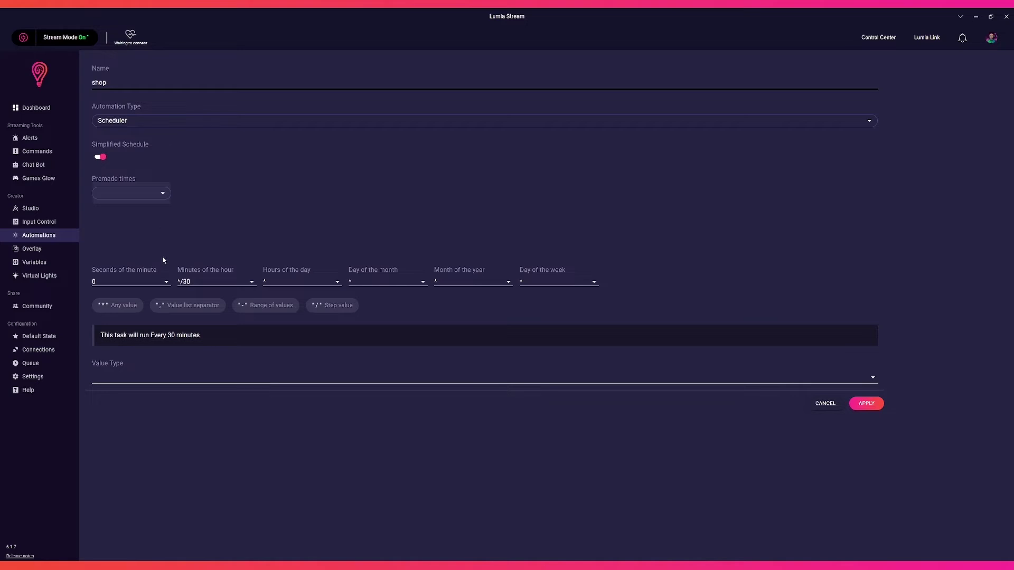
{"action": "left_click", "coordinate": [190, 284]}
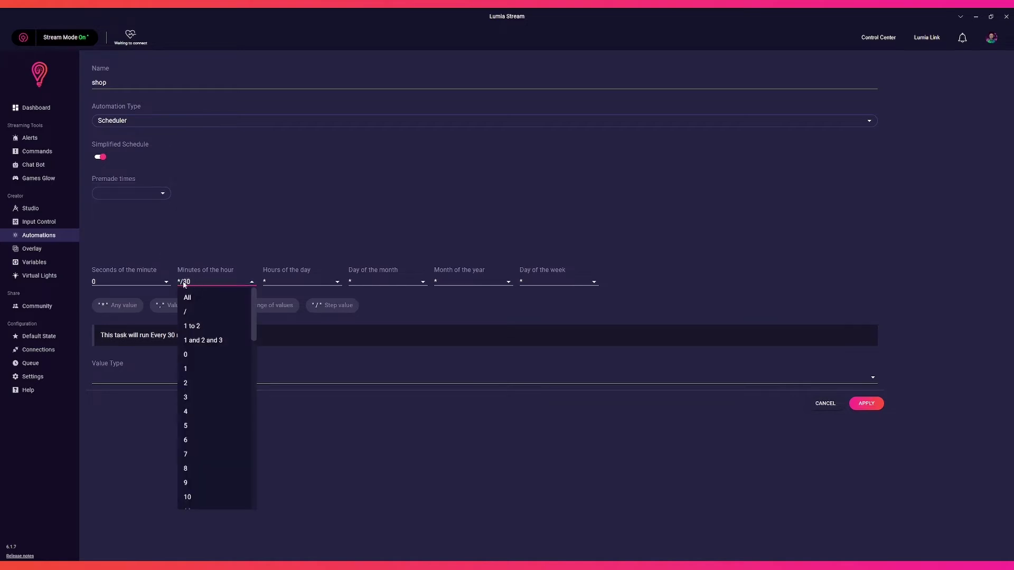
{"action": "key", "text": "BackSpace"}
{"action": "key", "text": "BackSpace"}
{"action": "key", "text": "BackSpace"}
{"action": "key", "text": "BackSpace"}
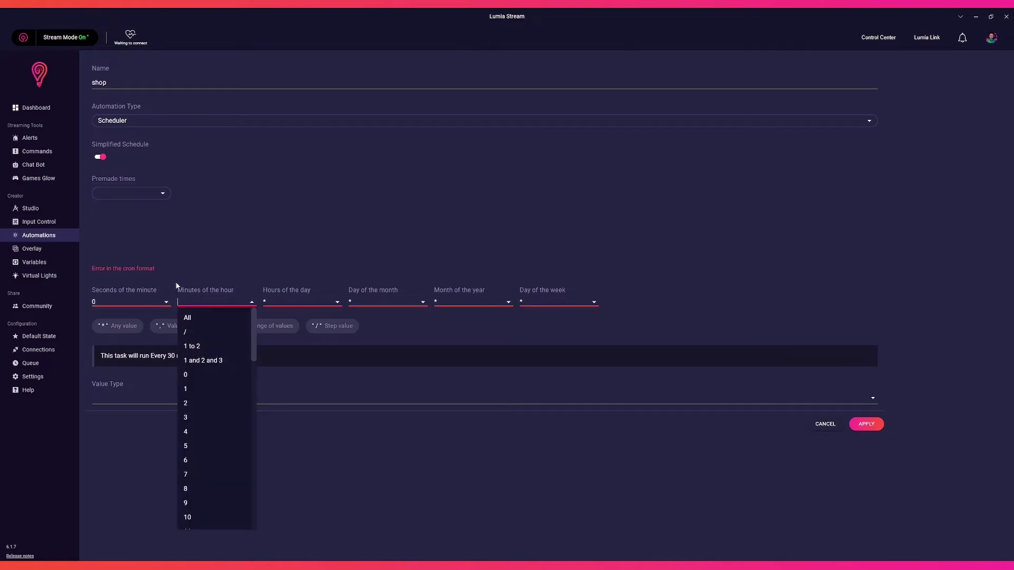
{"action": "type", "text": "*"}
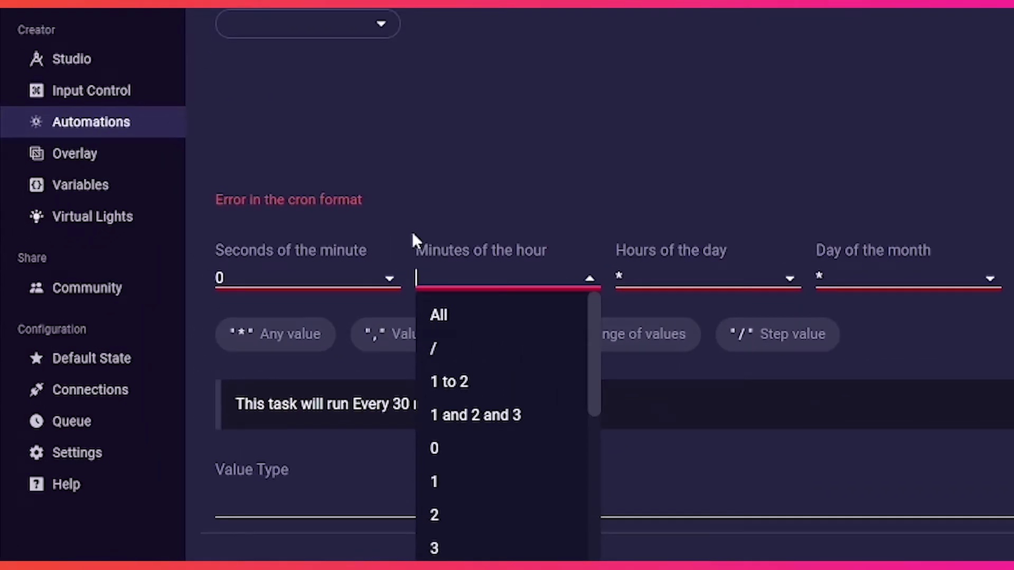
{"action": "type", "text": "/15"}
{"action": "left_click", "coordinate": [946, 309]}
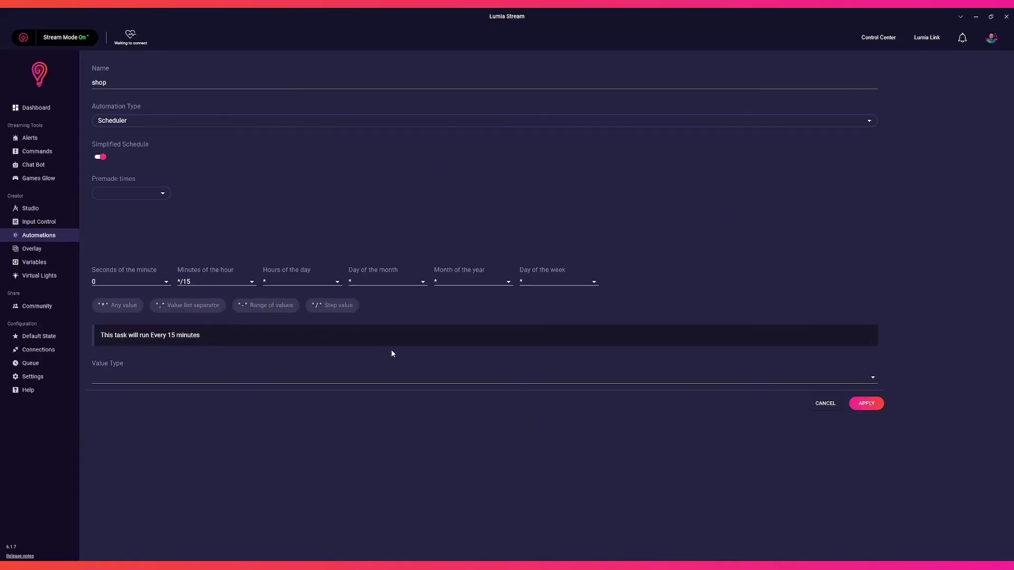
Step: Set Value Type to Chatbot-Message, paste the Merchshop promotion message, and apply the shop automation
{"action": "left_click", "coordinate": [389, 378]}
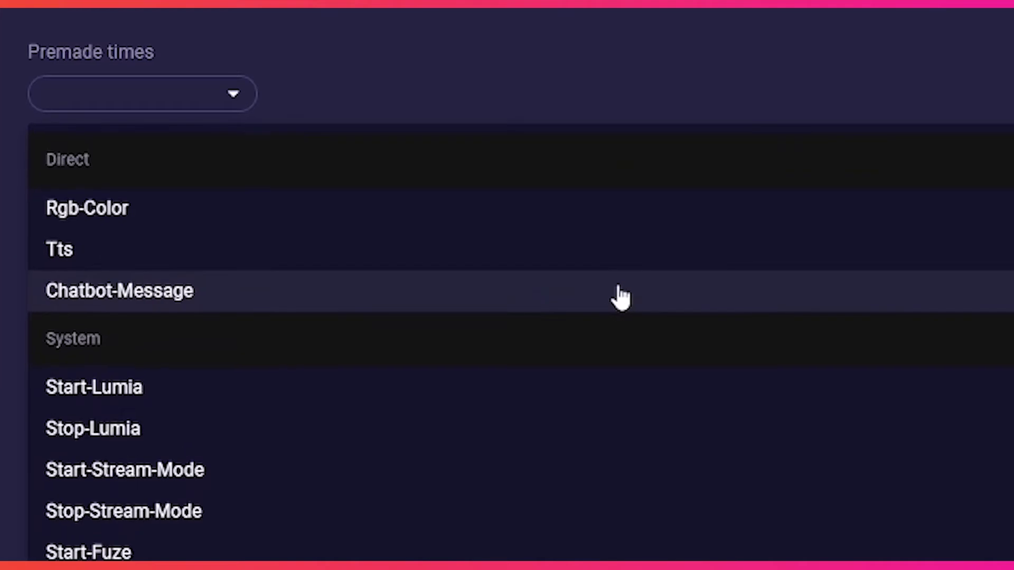
{"action": "left_click", "coordinate": [615, 295]}
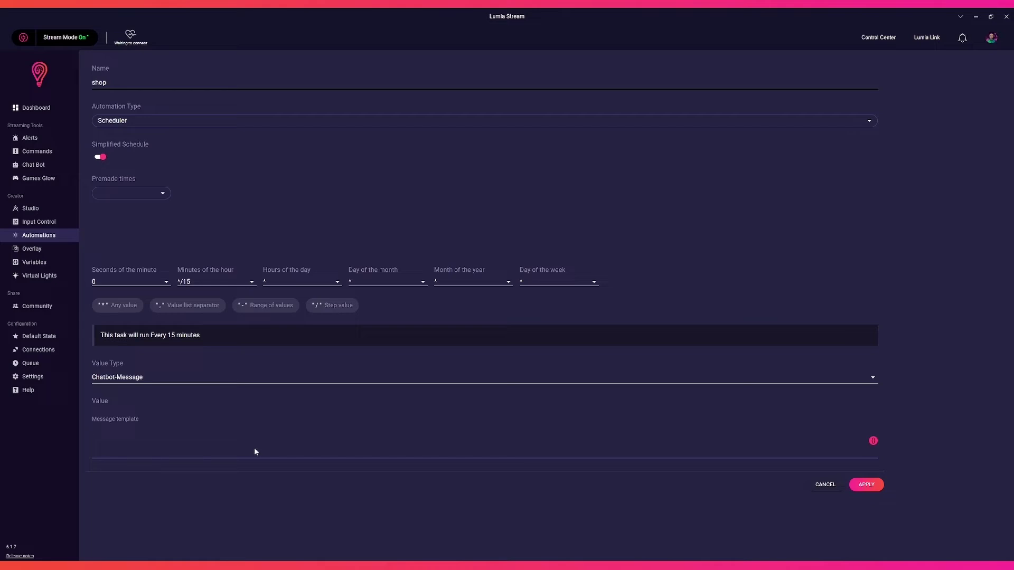
{"action": "type", "text": "Hey, check out our Merchshop at https://shop.lumiastream.com/"}
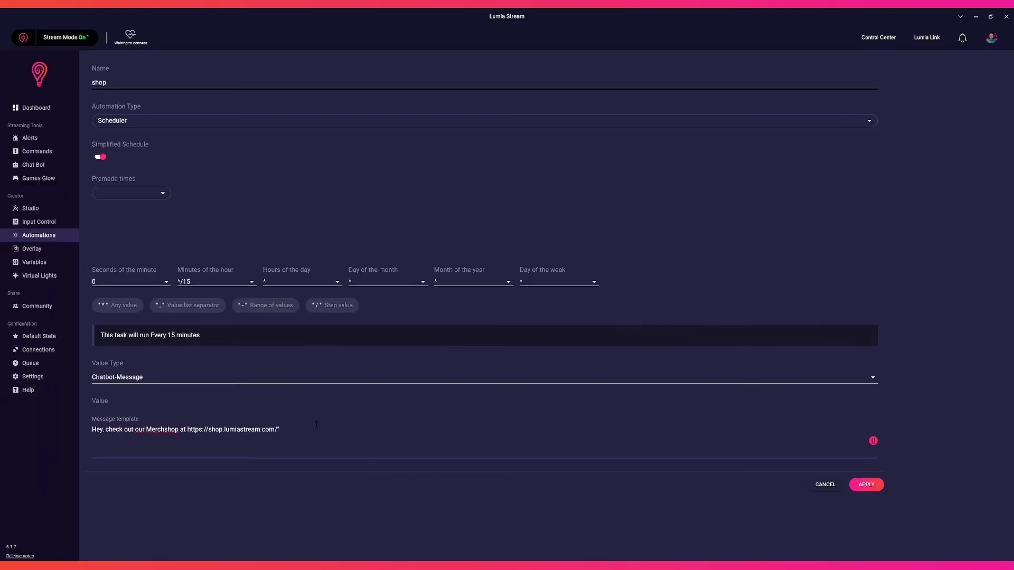
{"action": "left_click", "coordinate": [867, 484]}
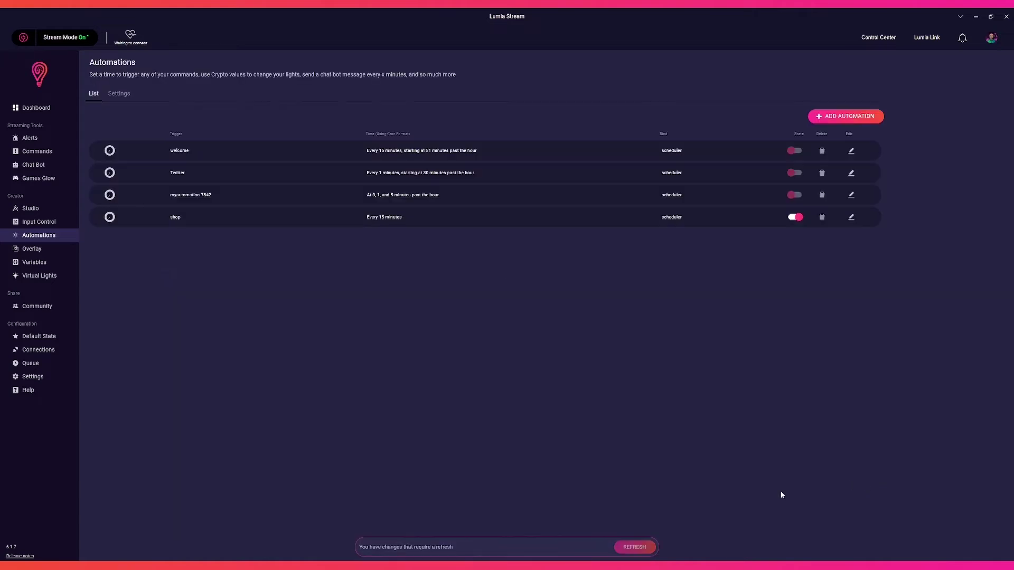
Step: Refresh the pending changes, then add a new automation named 'discord'
{"action": "left_click", "coordinate": [633, 548]}
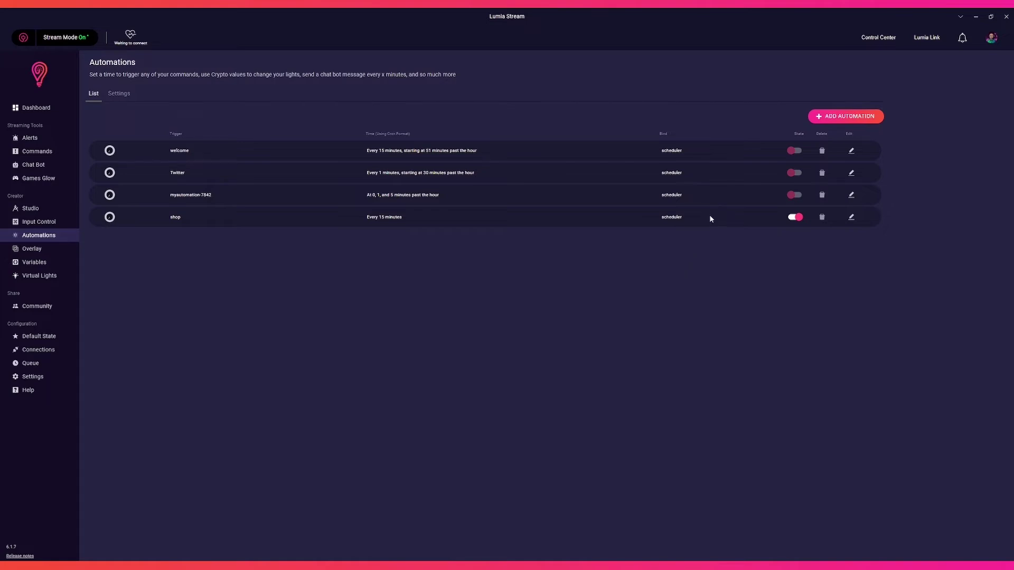
{"action": "left_click", "coordinate": [837, 117]}
{"action": "left_click", "coordinate": [215, 84]}
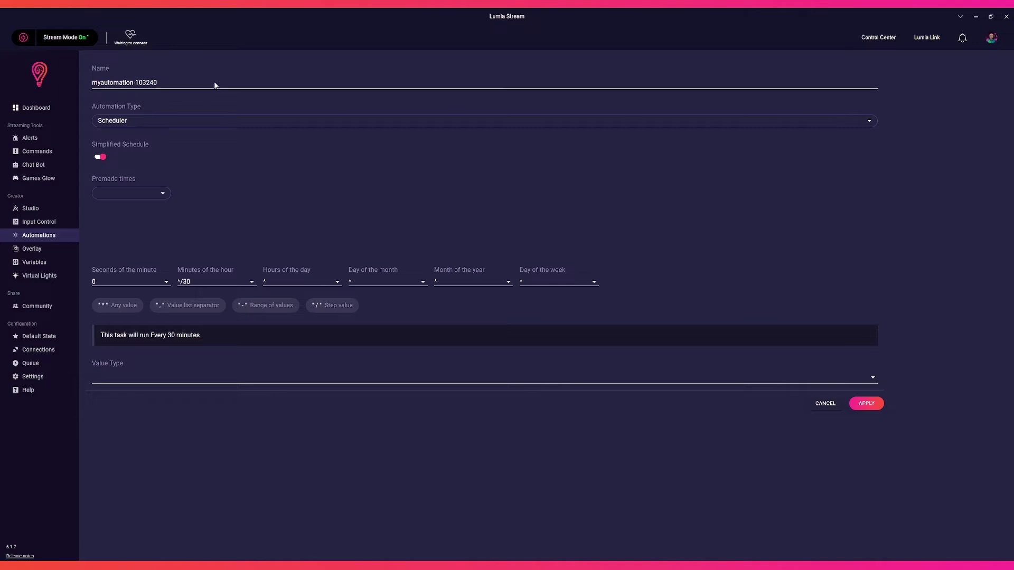
{"action": "left_click", "coordinate": [149, 82]}
{"action": "key", "text": "ctrl+a"}
{"action": "type", "text": "discord"}
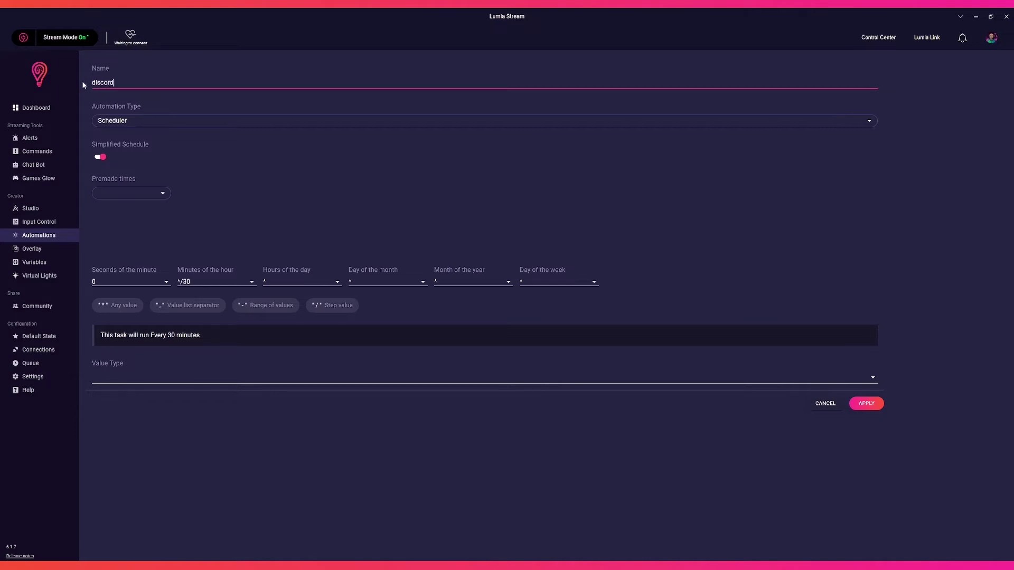
{"action": "left_click", "coordinate": [231, 188]}
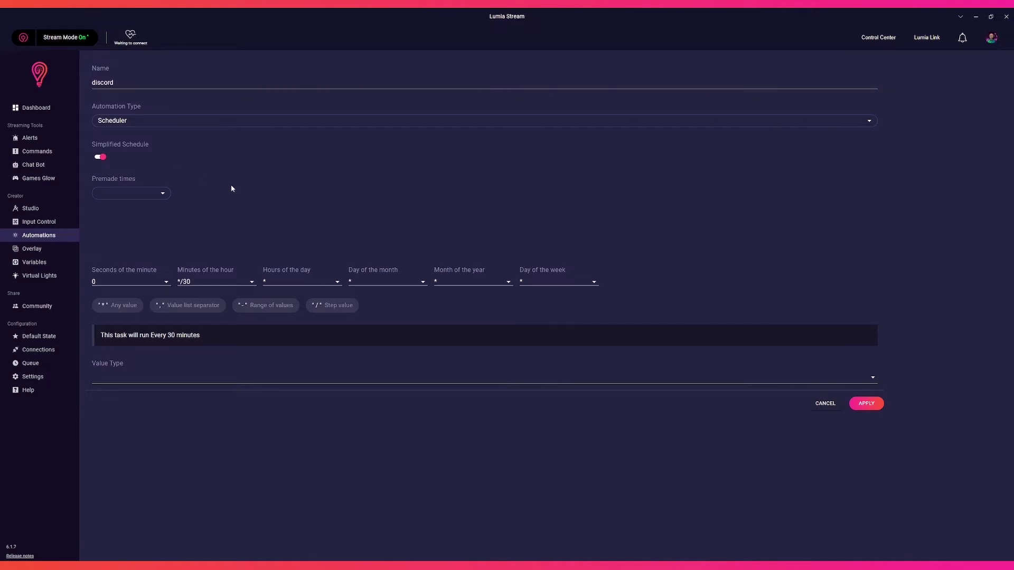
Step: Set the discord automation's Minutes of the hour to 3/15
{"action": "left_click", "coordinate": [180, 283]}
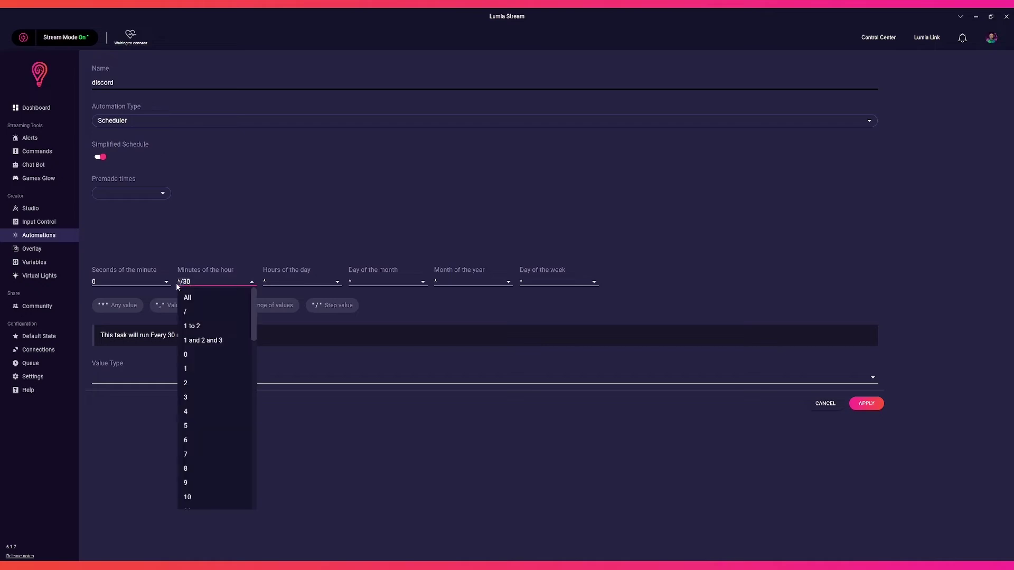
{"action": "key", "text": "BackSpace"}
{"action": "key", "text": "BackSpace"}
{"action": "key", "text": "BackSpace"}
{"action": "key", "text": "BackSpace"}
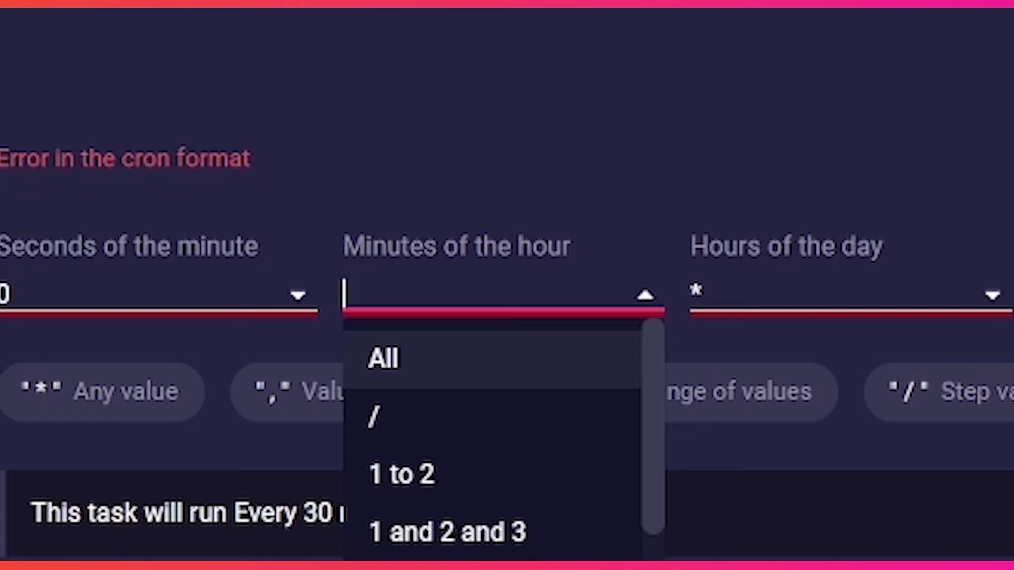
{"action": "type", "text": "3/"}
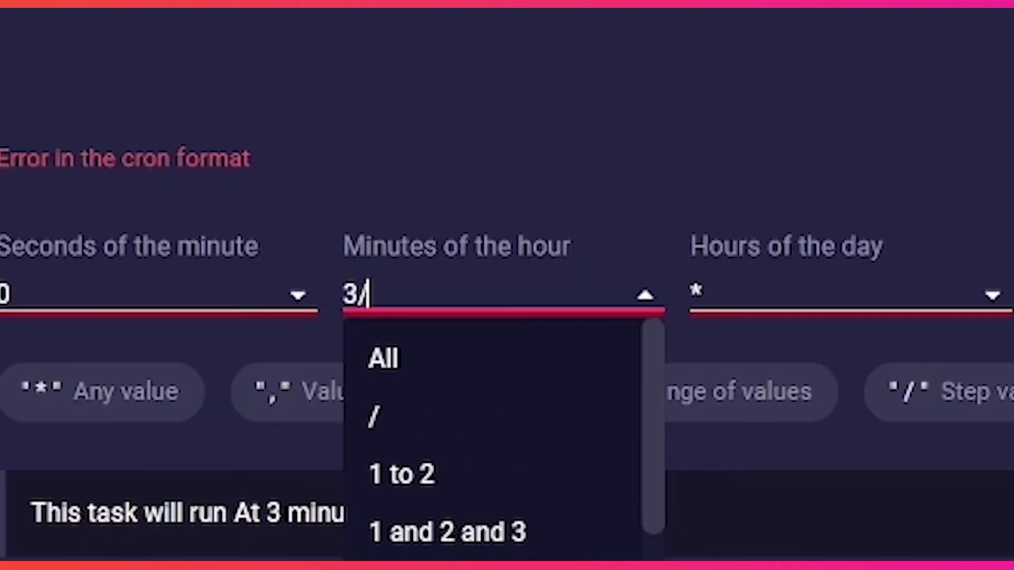
{"action": "type", "text": "15"}
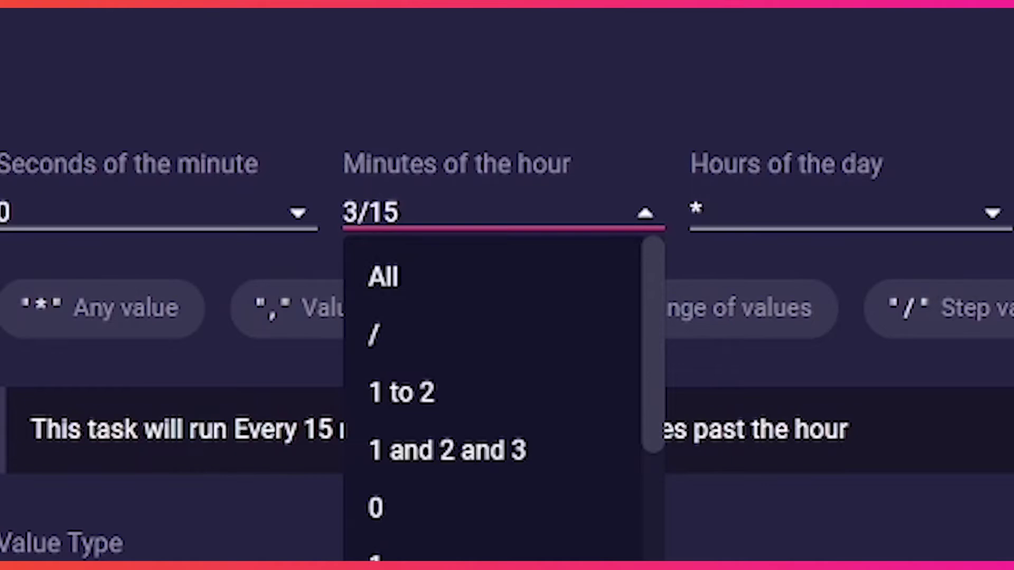
{"action": "key", "text": "Escape"}
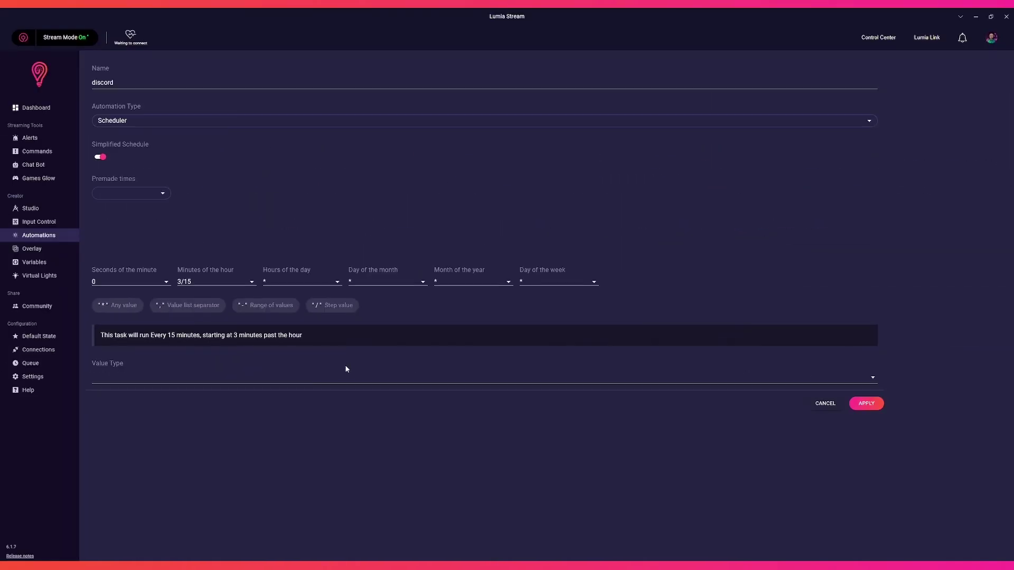
Step: Make it a Chatbot-Message with template 'test', apply, and refresh
{"action": "left_click", "coordinate": [347, 376]}
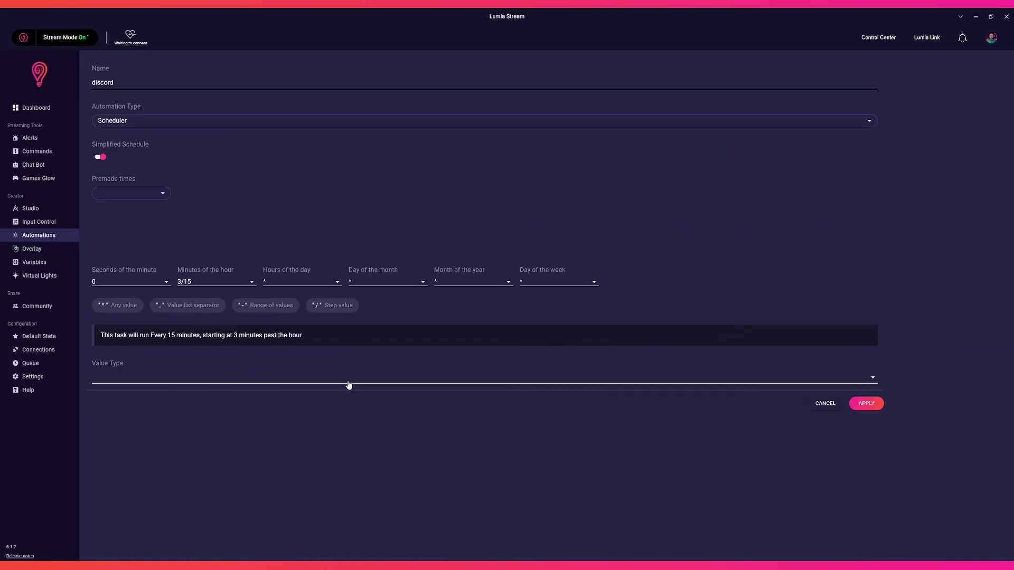
{"action": "left_click", "coordinate": [238, 262]}
{"action": "type", "text": "test"}
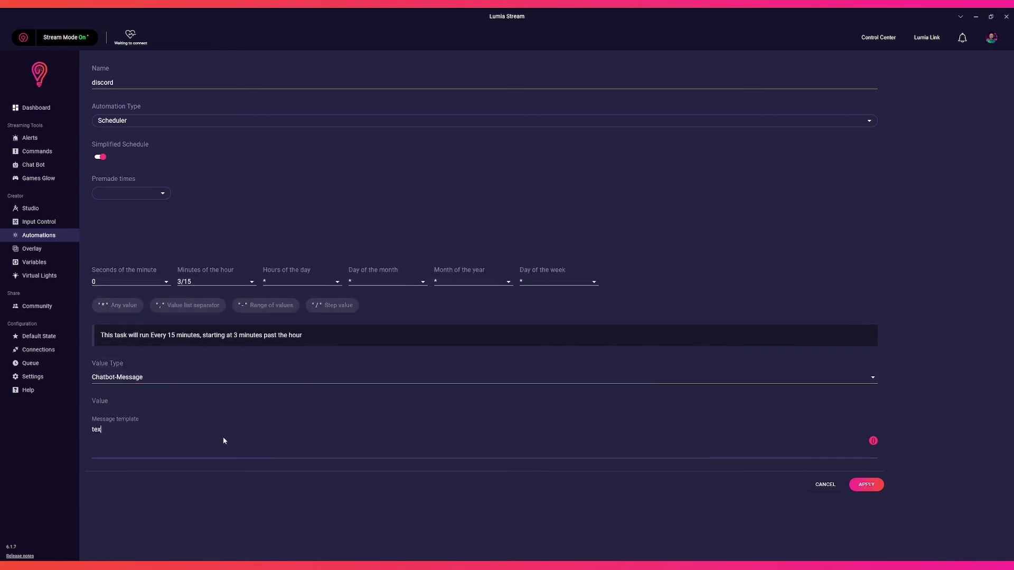
{"action": "left_click", "coordinate": [866, 484]}
{"action": "left_click", "coordinate": [643, 548]}
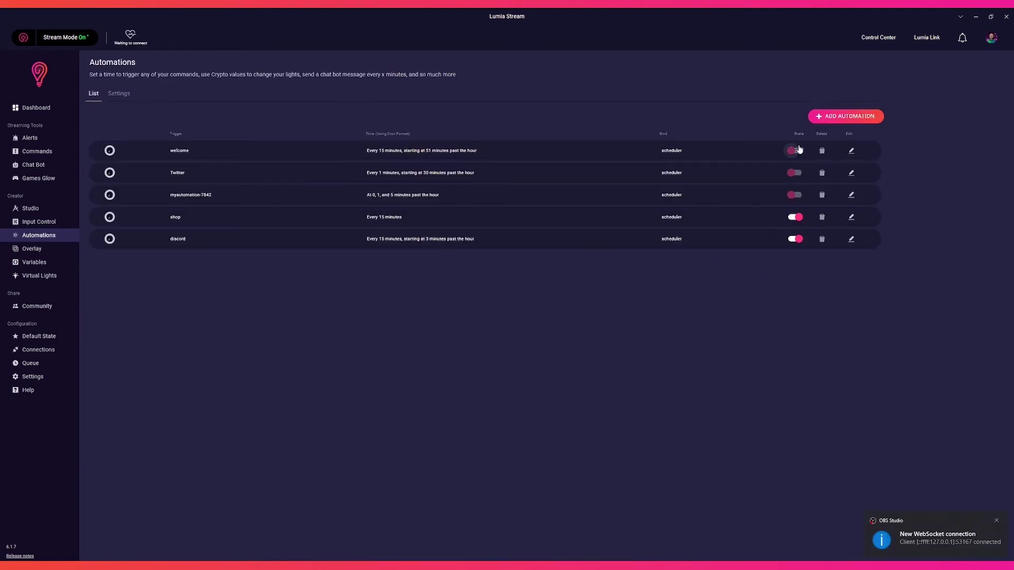
Step: Add a new automation named 'twitter' with Minutes of the hour set to 7,13,24,54
{"action": "left_click", "coordinate": [822, 118]}
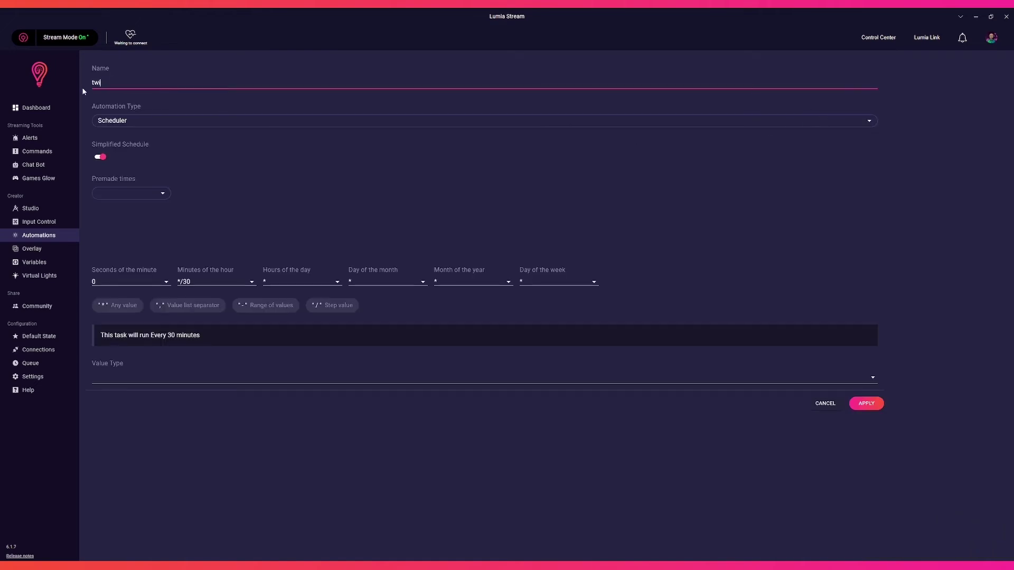
{"action": "type", "text": "tter"}
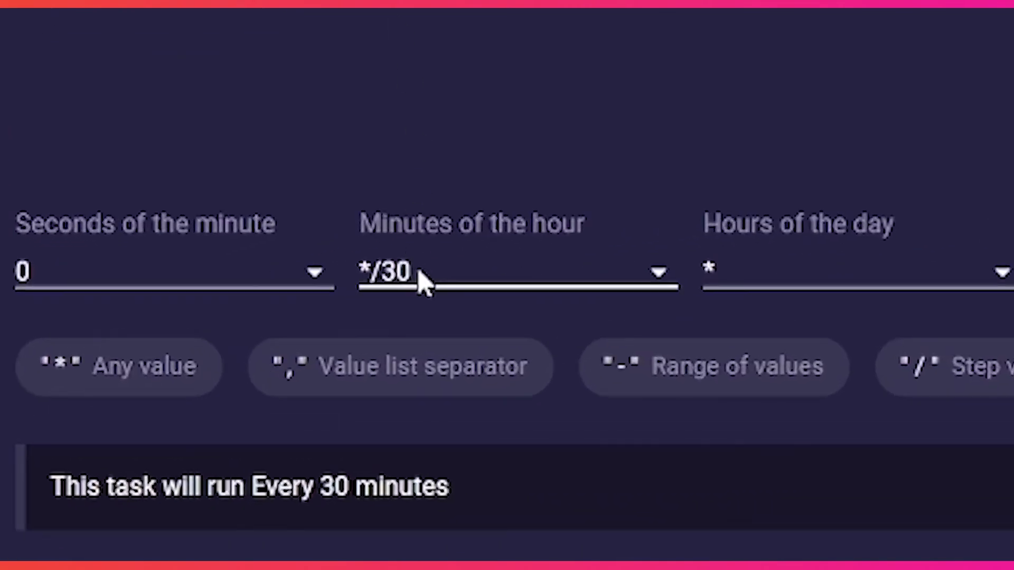
{"action": "left_click", "coordinate": [191, 281]}
{"action": "key", "text": "BackSpace"}
{"action": "key", "text": "BackSpace"}
{"action": "key", "text": "BackSpace"}
{"action": "key", "text": "BackSpace"}
{"action": "type", "text": "7,"}
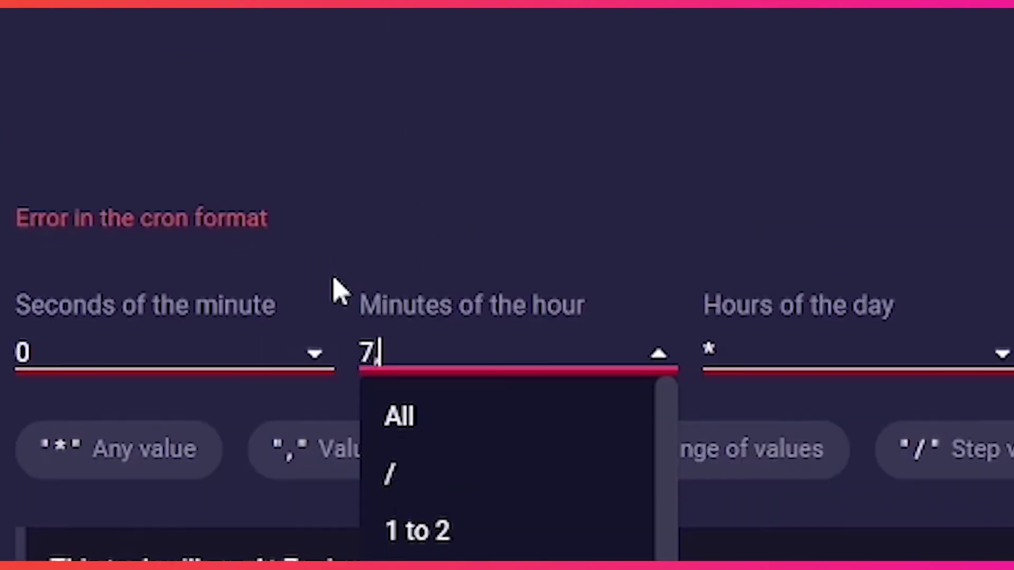
{"action": "type", "text": "13,24,5"}
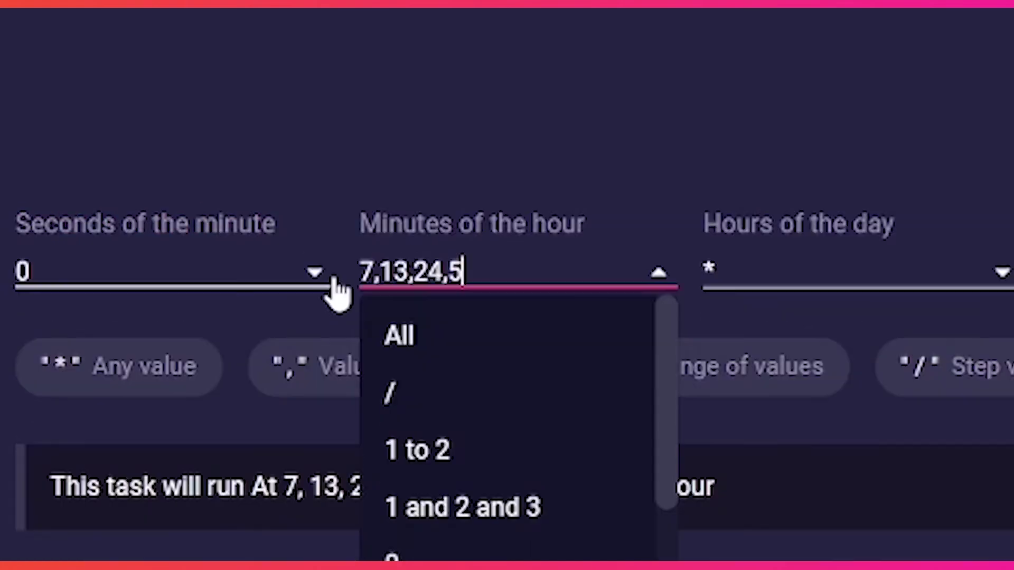
{"action": "type", "text": "4"}
{"action": "key", "text": "Escape"}
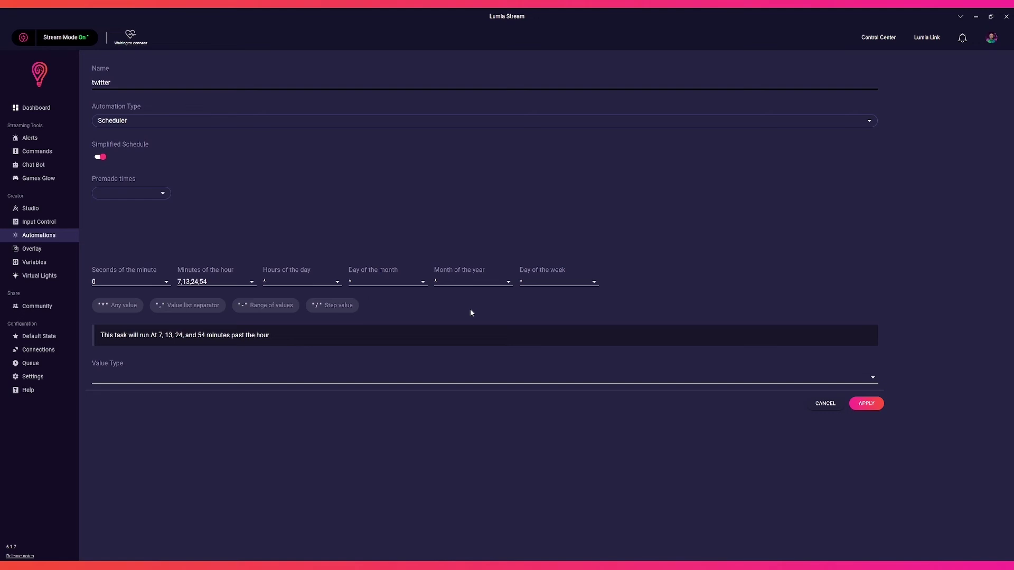
Step: Set Day of the week to 1 so it runs only on Mondays
{"action": "left_click", "coordinate": [523, 282]}
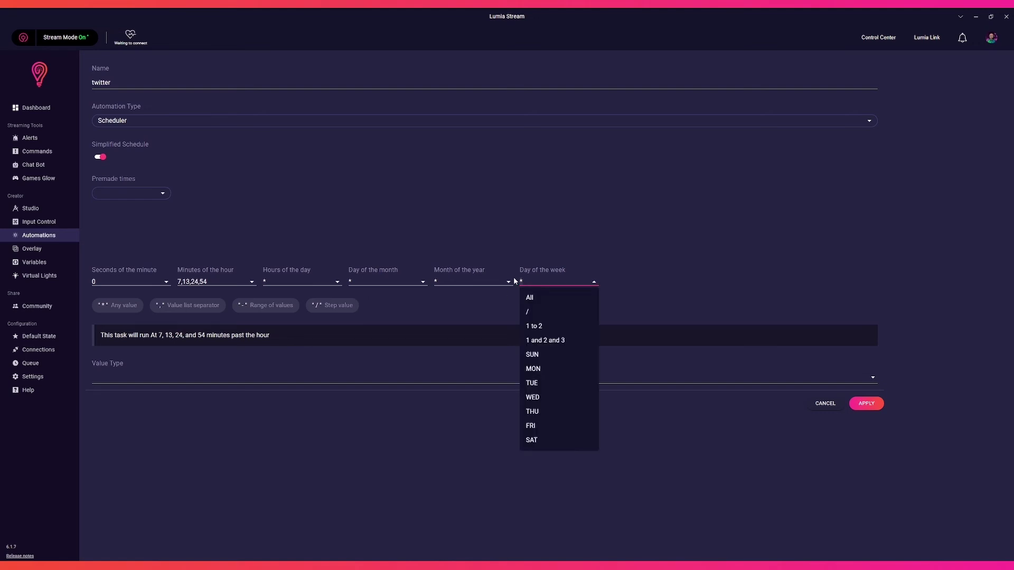
{"action": "key", "text": "BackSpace"}
{"action": "type", "text": "1"}
{"action": "left_click", "coordinate": [498, 303]}
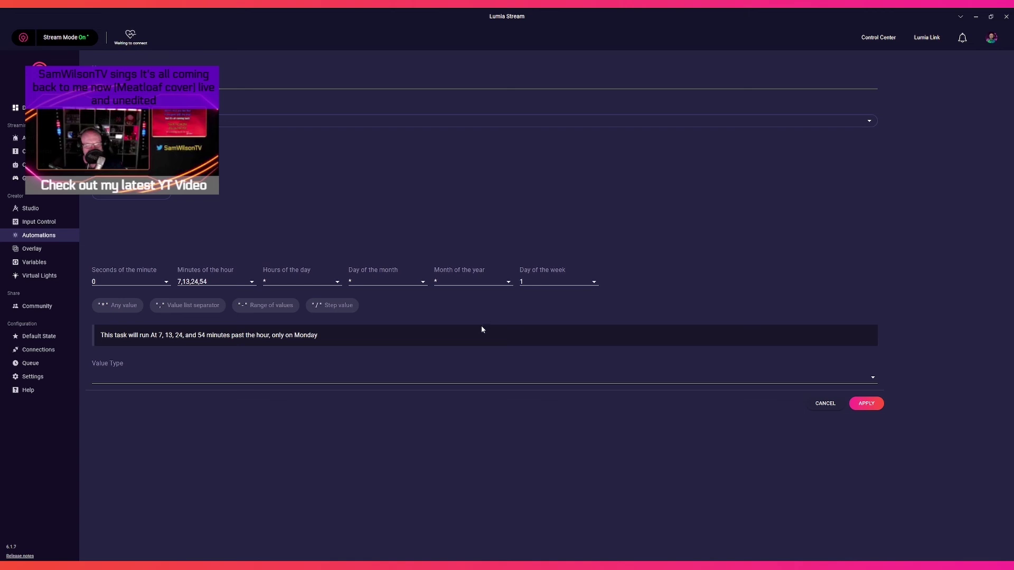
{"action": "left_click", "coordinate": [457, 380]}
Step: Choose Chatbot-Message, enter the template 'text', and apply the twitter automation
{"action": "left_click", "coordinate": [229, 264]}
{"action": "left_click", "coordinate": [215, 438]}
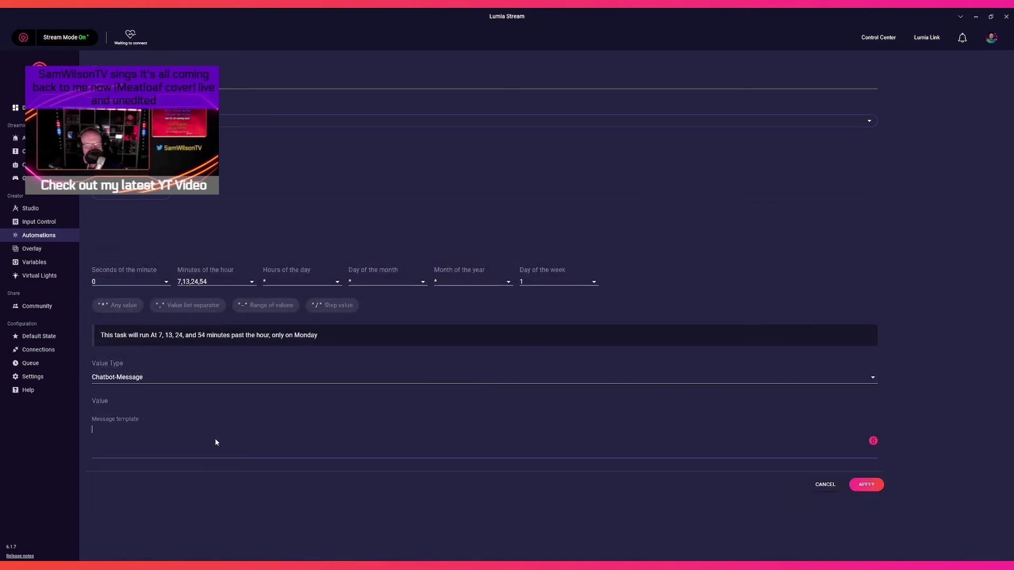
{"action": "type", "text": "text"}
{"action": "left_click", "coordinate": [865, 484]}
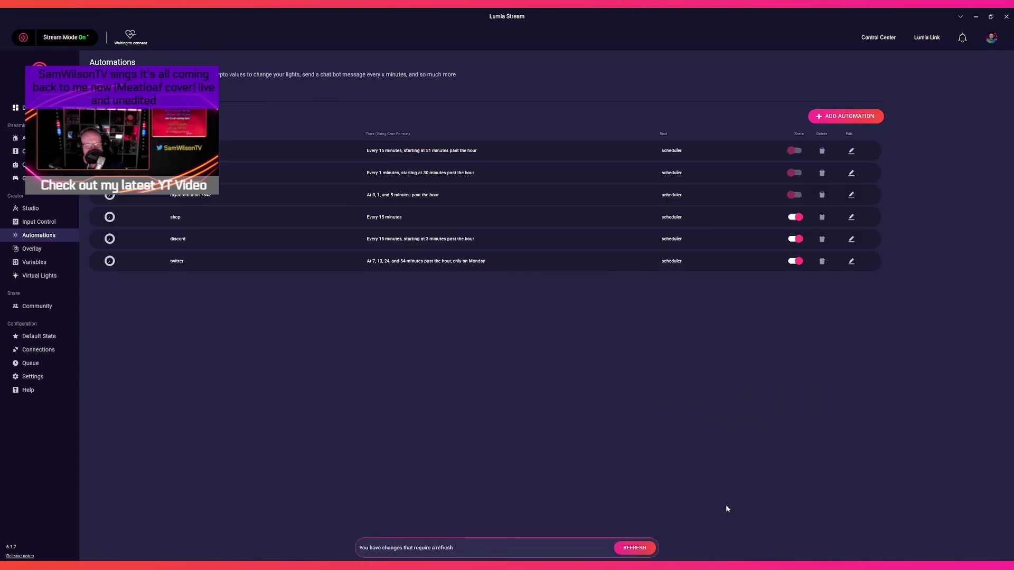